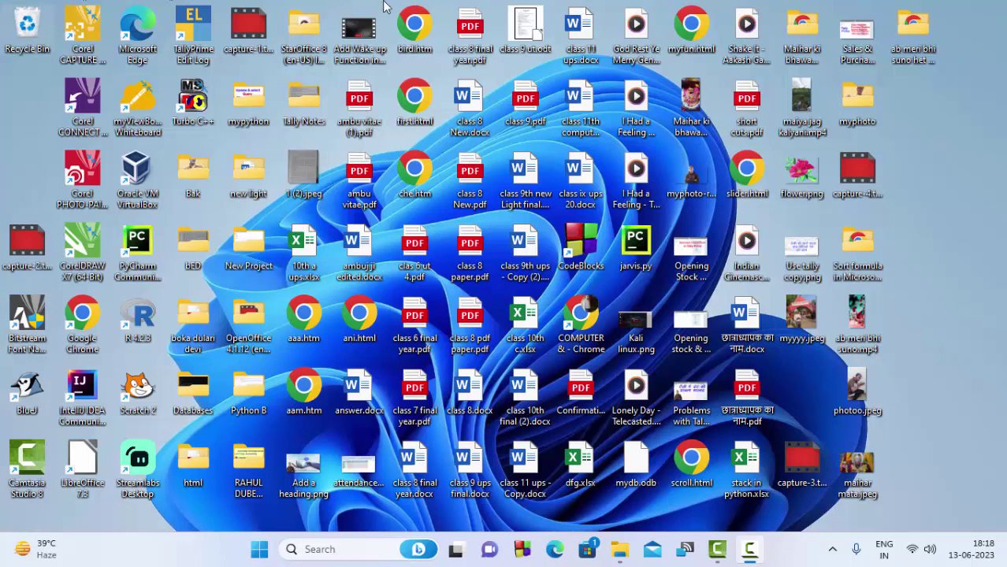
# - Refresh the desktop, then launch TallyPrime Edit Log by searching 'tally' in Start
pyautogui.rightClick(957, 129)
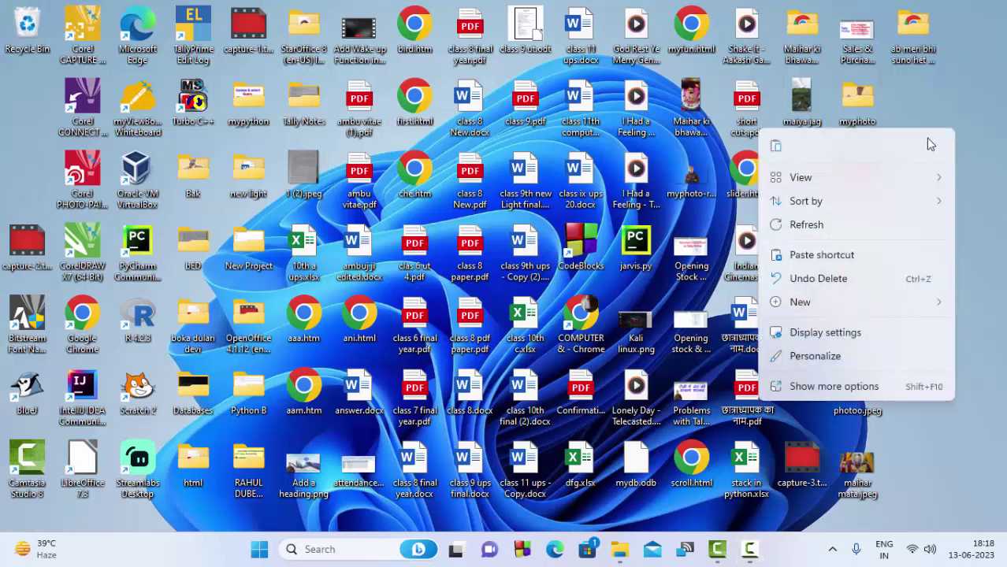
pyautogui.click(847, 224)
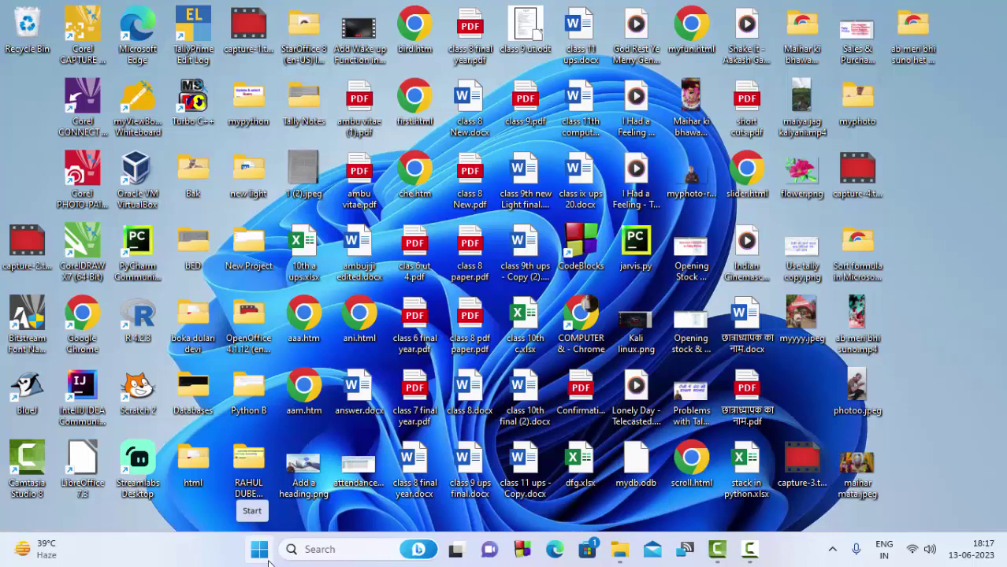
pyautogui.click(259, 549)
pyautogui.write('tally')
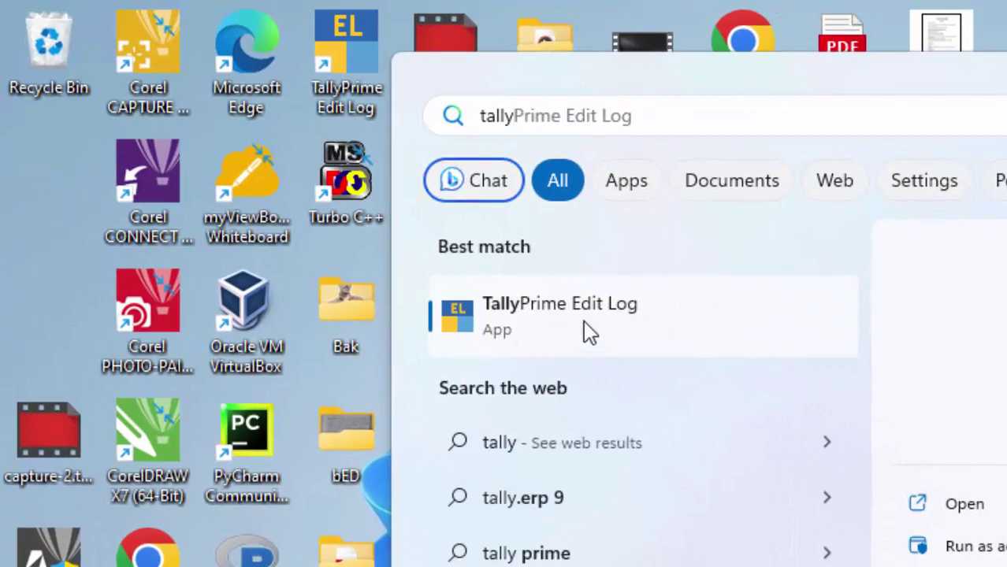
pyautogui.click(626, 319)
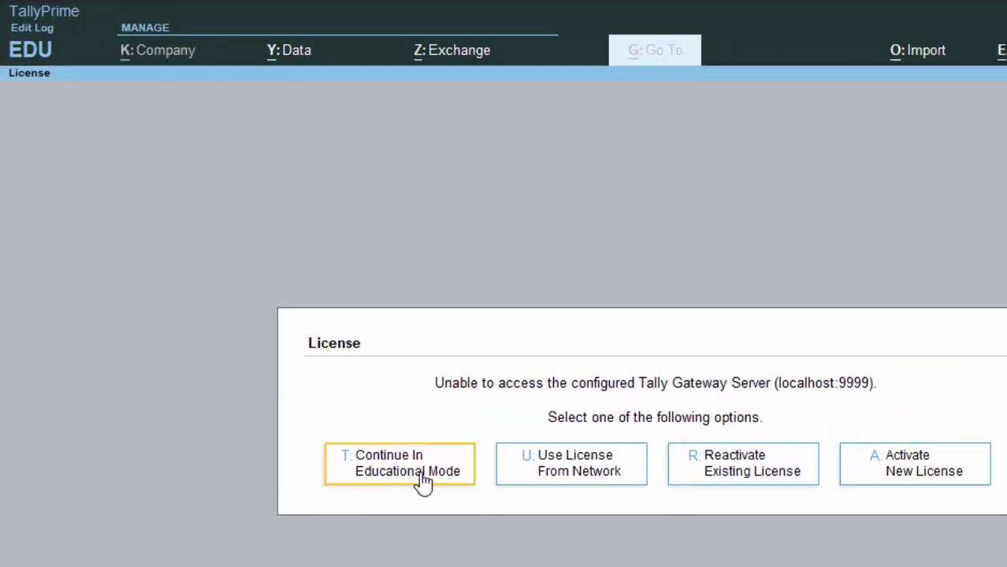
# - Continue in educational mode and reopen voucher entry at Payment voucher No. 3 for Morning Store
pyautogui.click(408, 470)
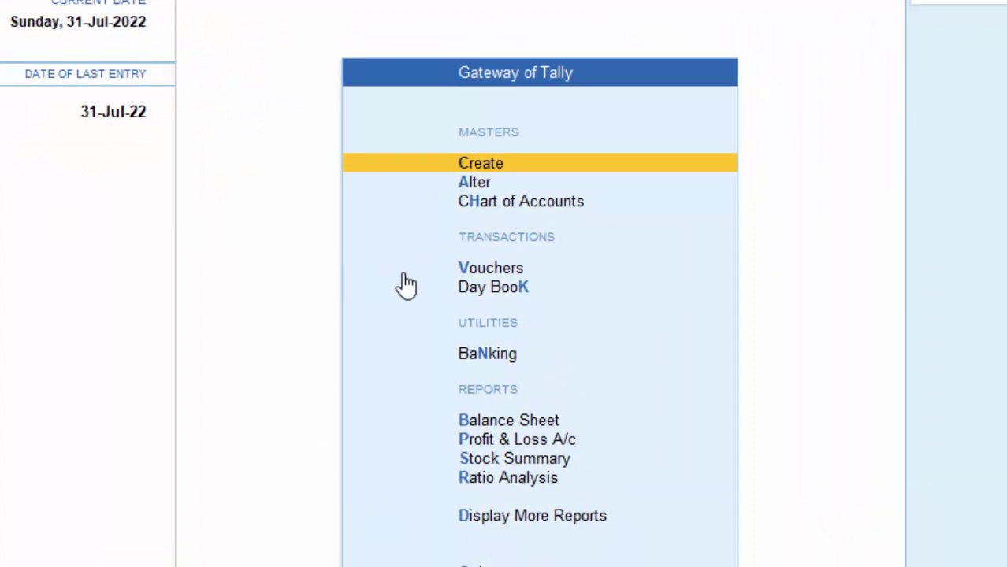
pyautogui.click(457, 281)
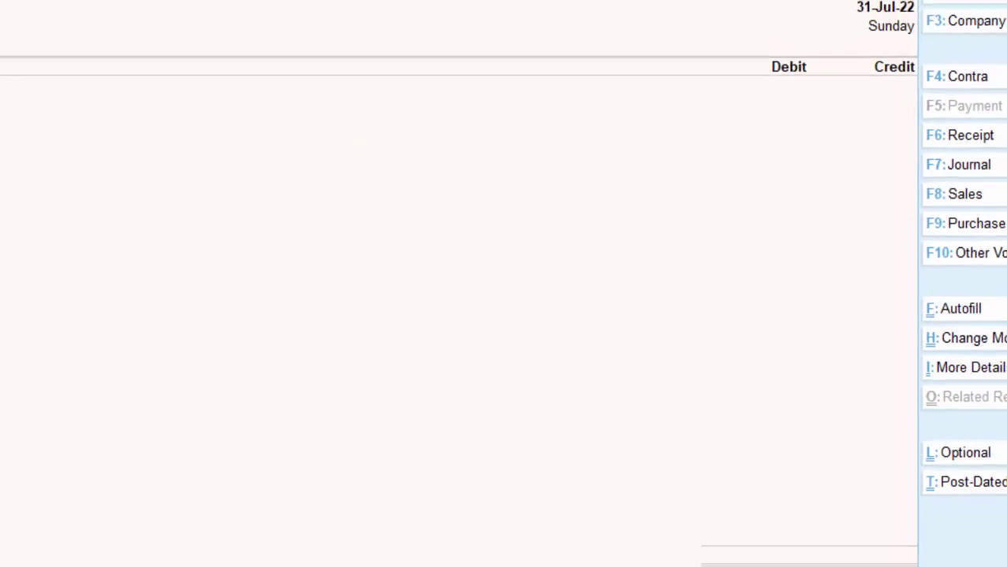
pyautogui.press('Escape')
pyautogui.press('y')
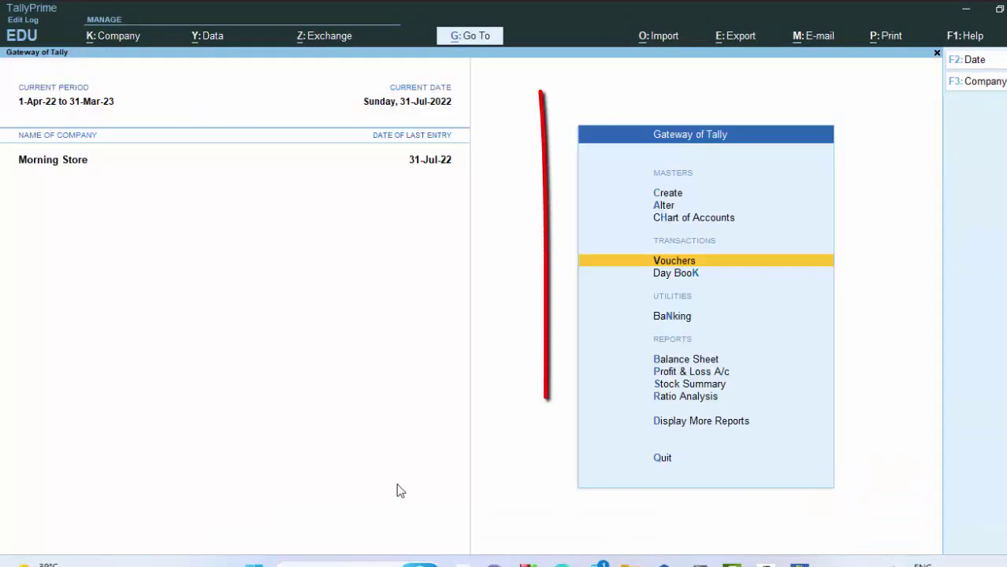
pyautogui.press('Return')
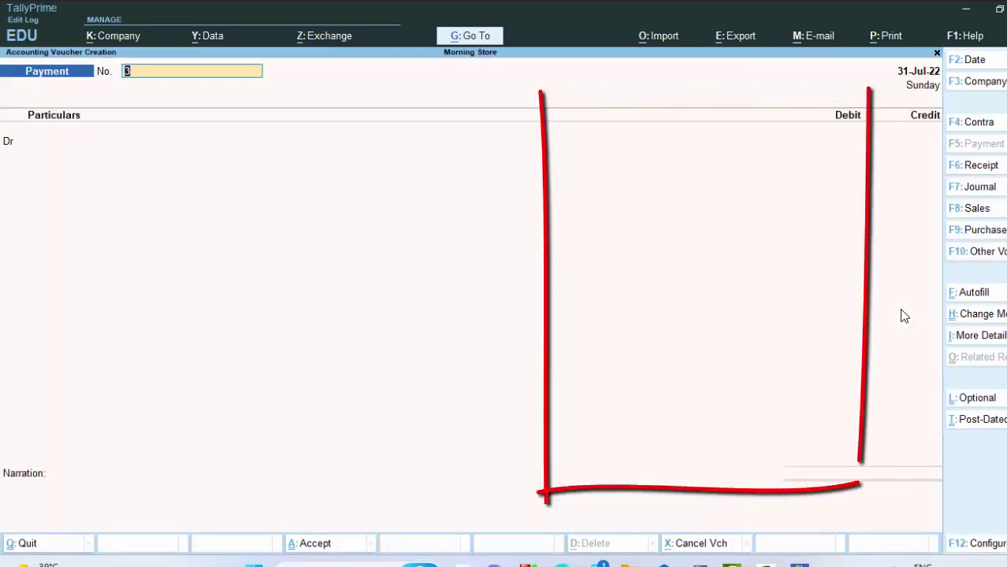
# - Switch the voucher to Contra and set 'Use Cr/Dr instead of To/By' to No
pyautogui.press('F4')
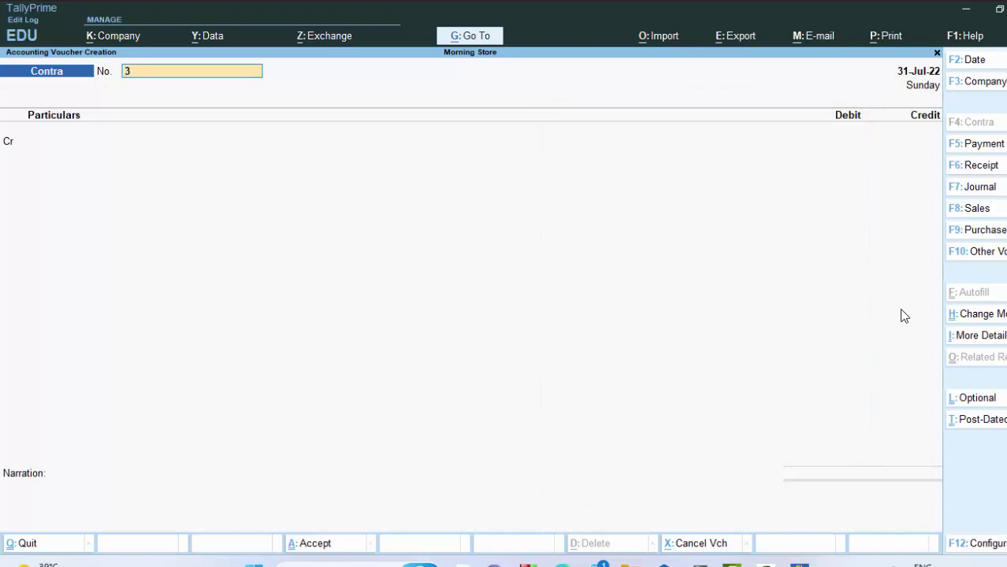
pyautogui.press('F12')
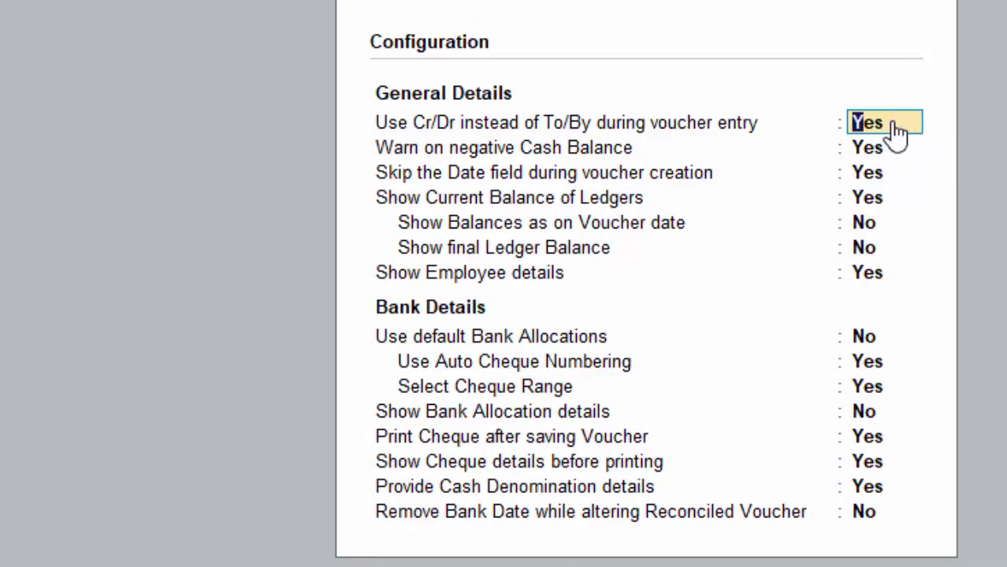
pyautogui.write('n')
pyautogui.press('Return')
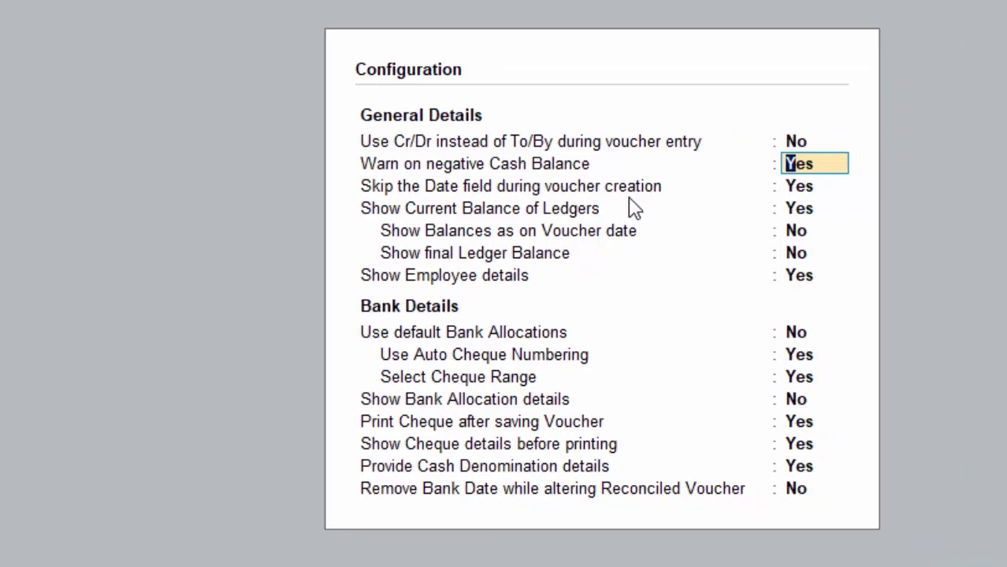
pyautogui.hotkey('ctrl', 'a')
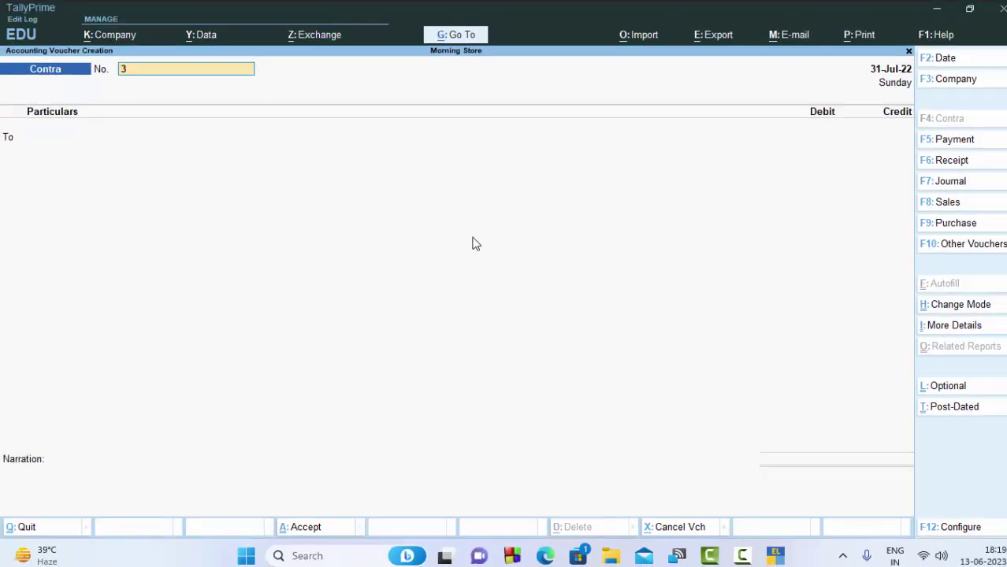
# - Change the Contra voucher's entry mode to Single Entry
pyautogui.press('ctrl')
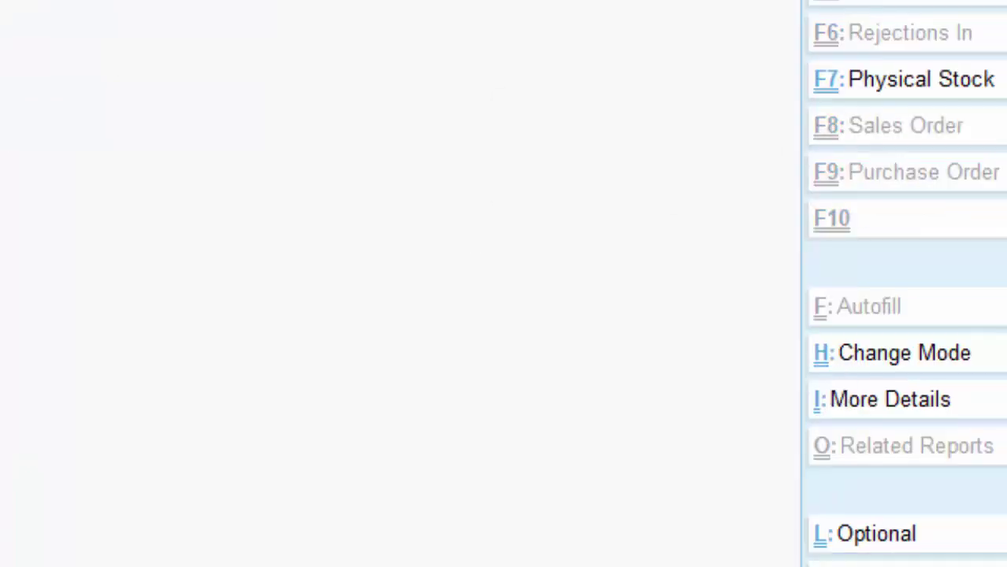
pyautogui.hotkey('ctrl', 'h')
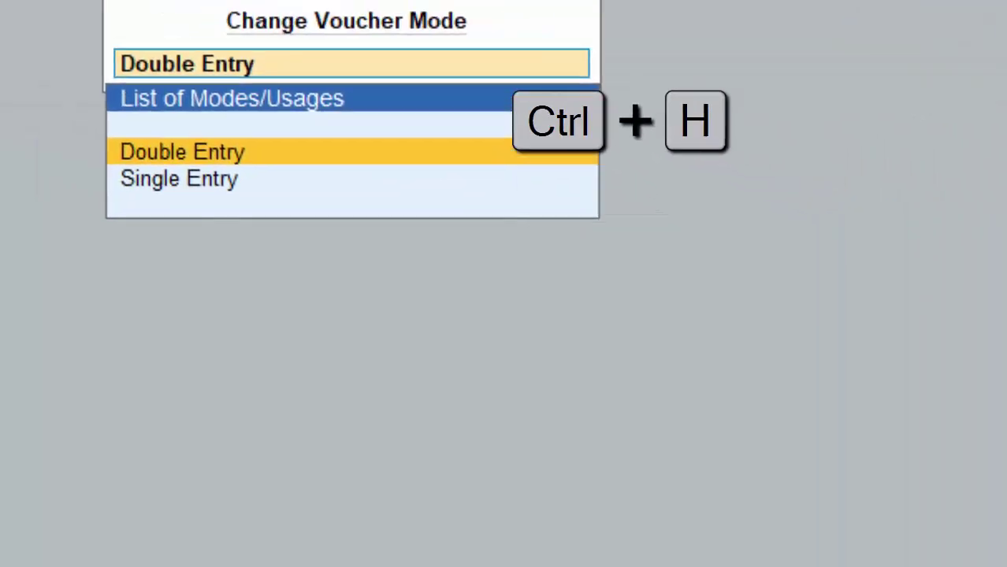
pyautogui.press('Down')
pyautogui.press('Return')
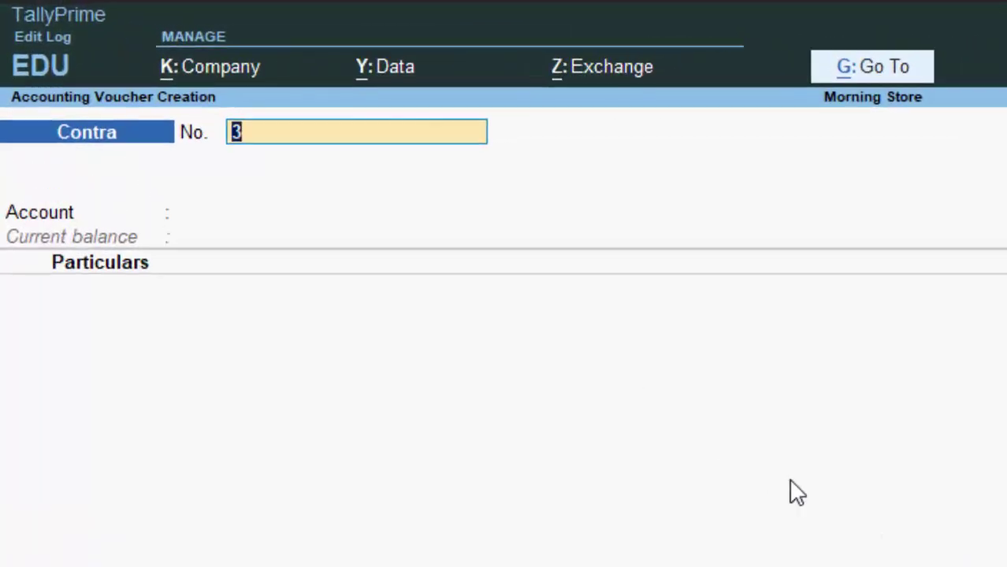
# - Move to the Account field, cancel the quit prompt, and start a new ledger with Alt+C
pyautogui.press('Return')
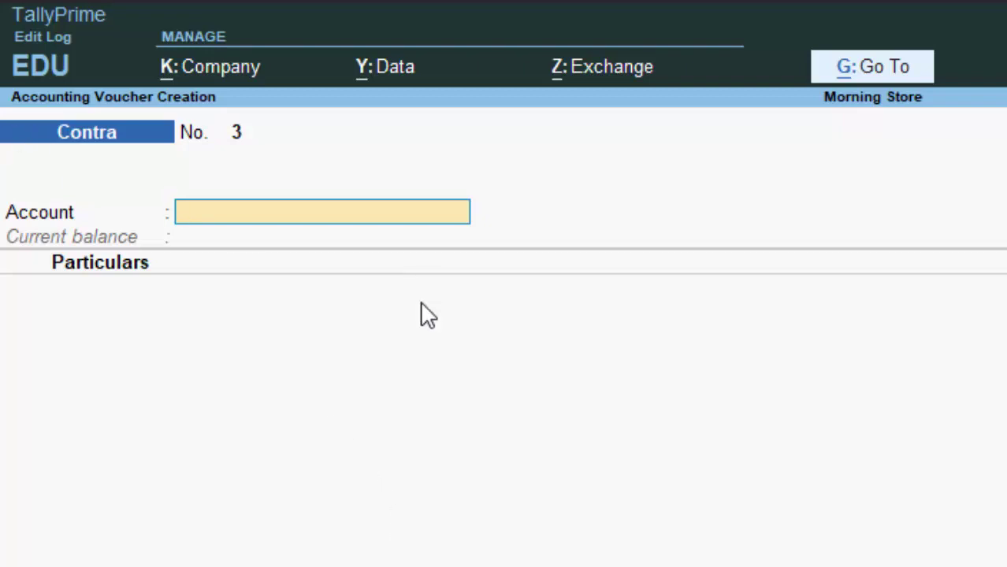
pyautogui.hotkey('alt', 'space')
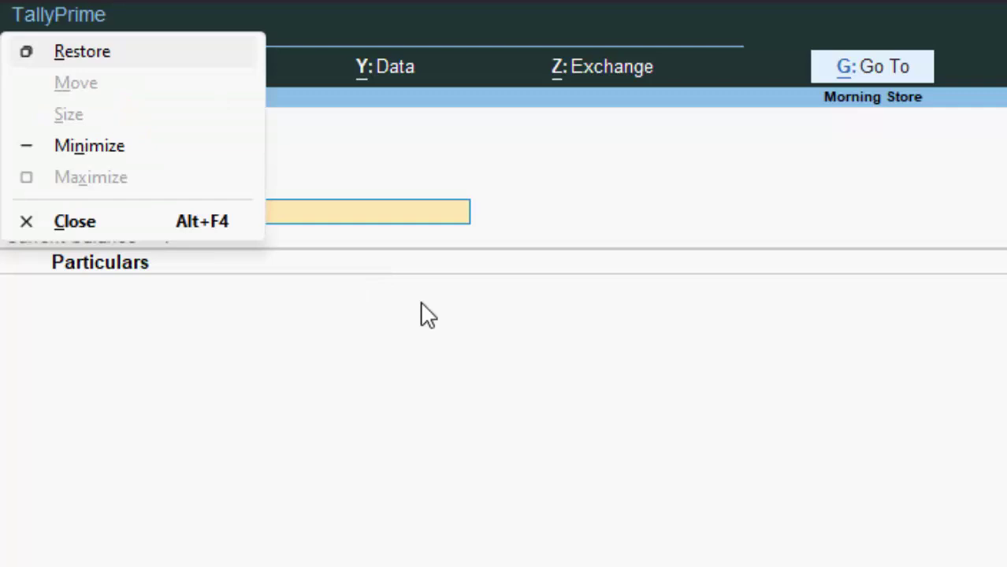
pyautogui.press('c')
pyautogui.press('Escape')
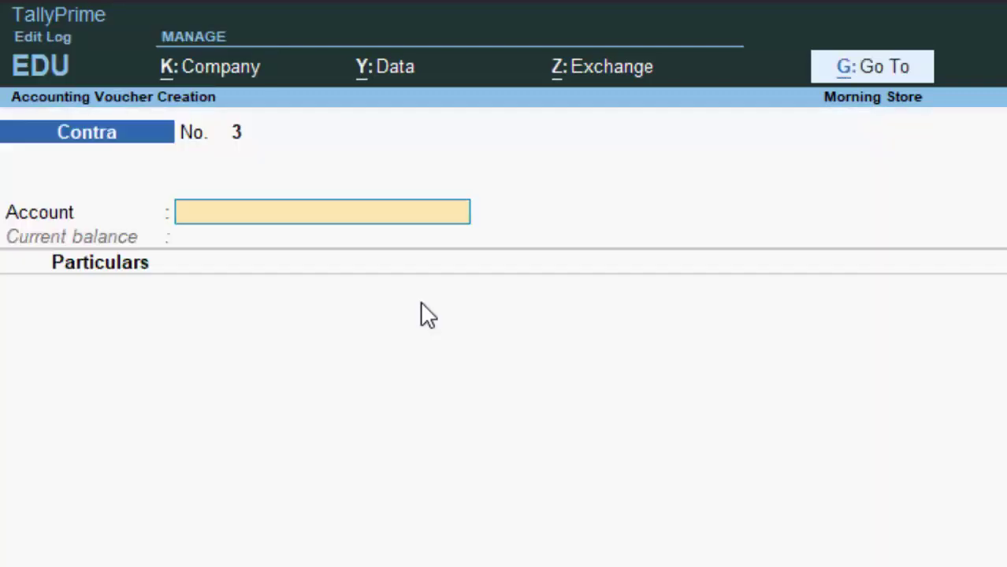
pyautogui.hotkey('alt', 'c')
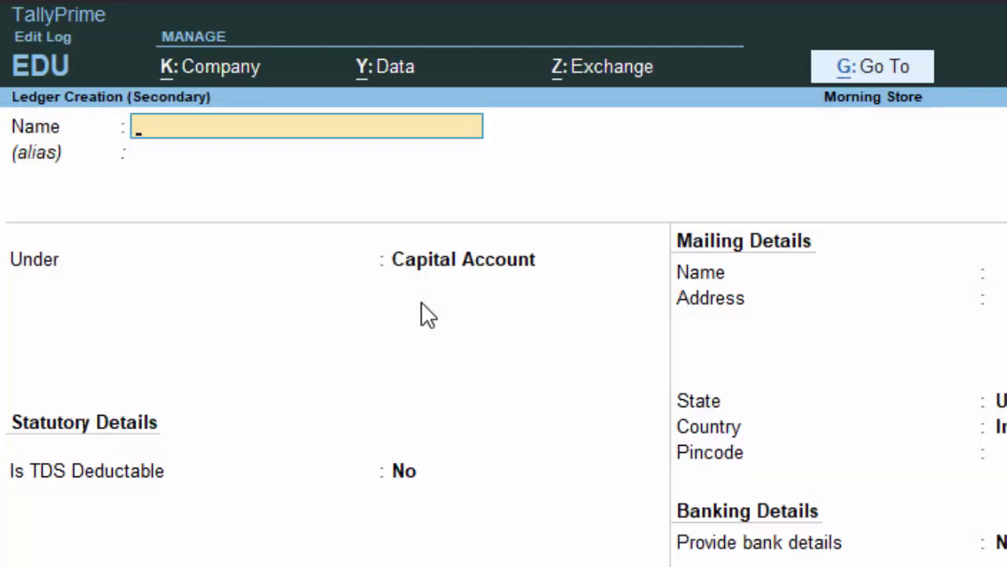
# - Name the new ledger 'State Bank of India' and place it under Bank Accounts
pyautogui.write('State')
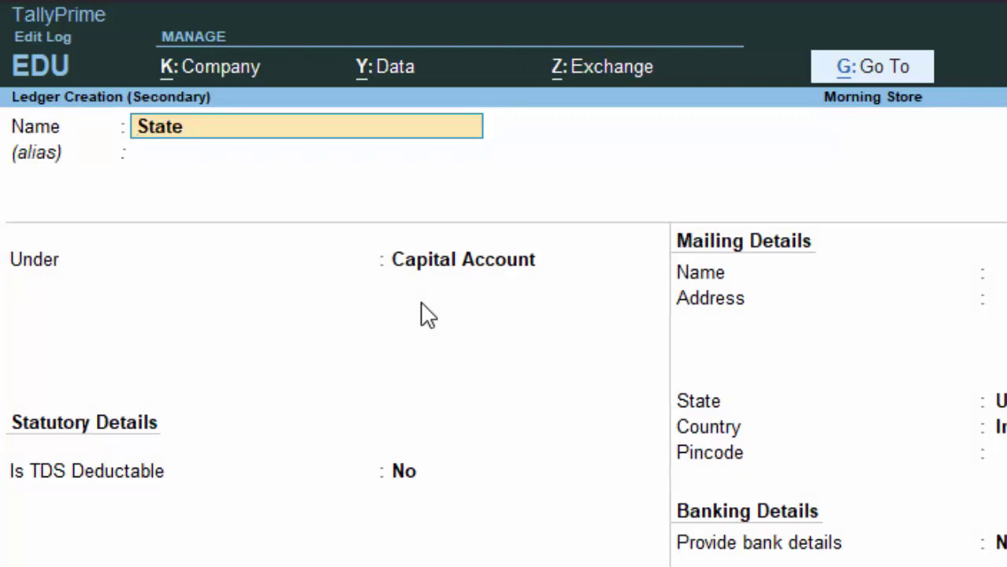
pyautogui.write(' Bank of')
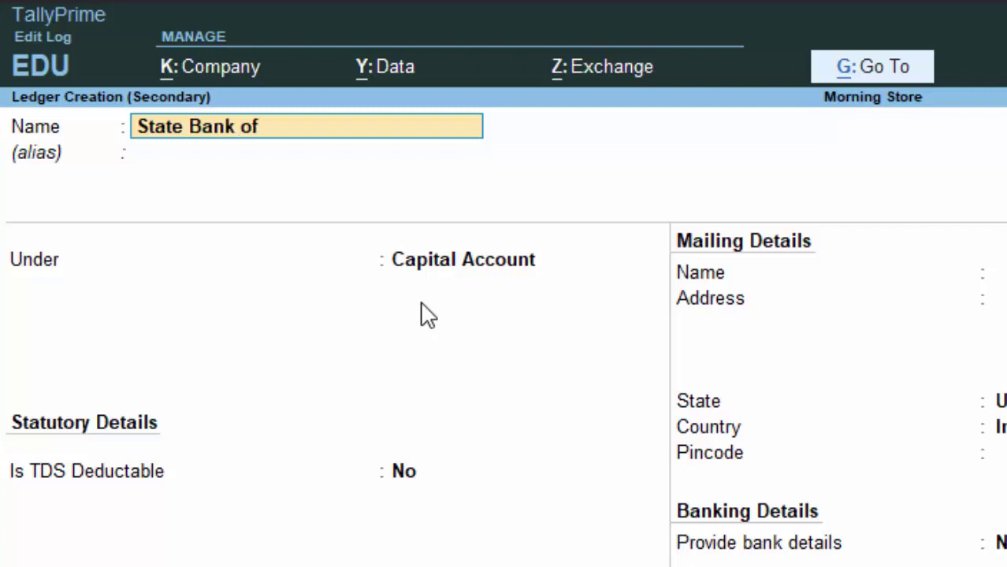
pyautogui.write(' India')
pyautogui.press('Return')
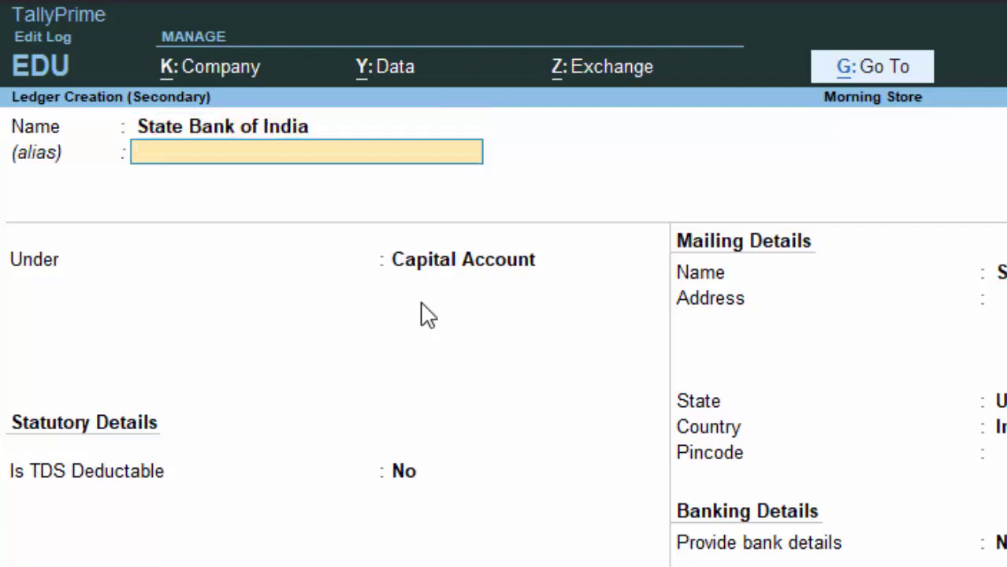
pyautogui.press('Return')
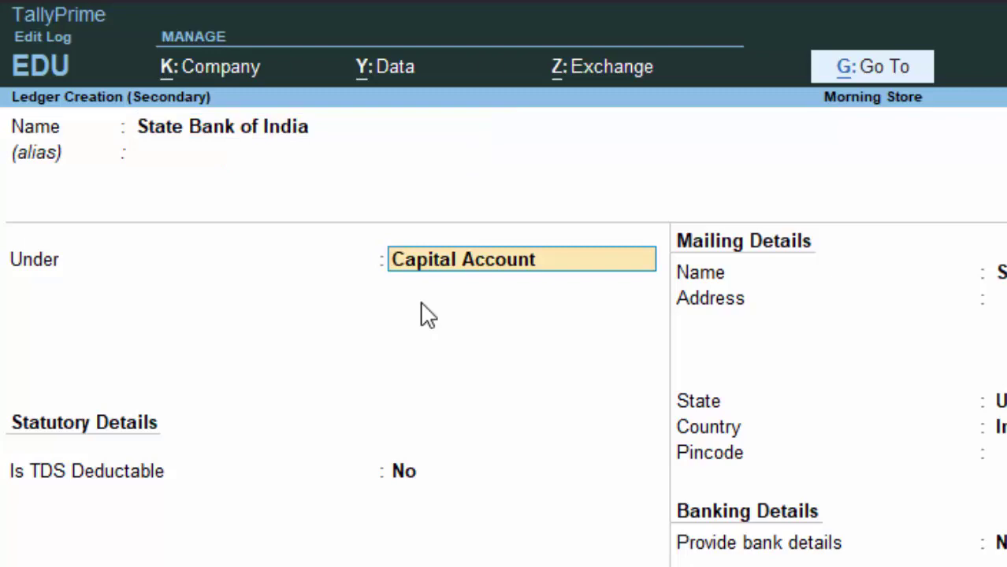
pyautogui.write('B')
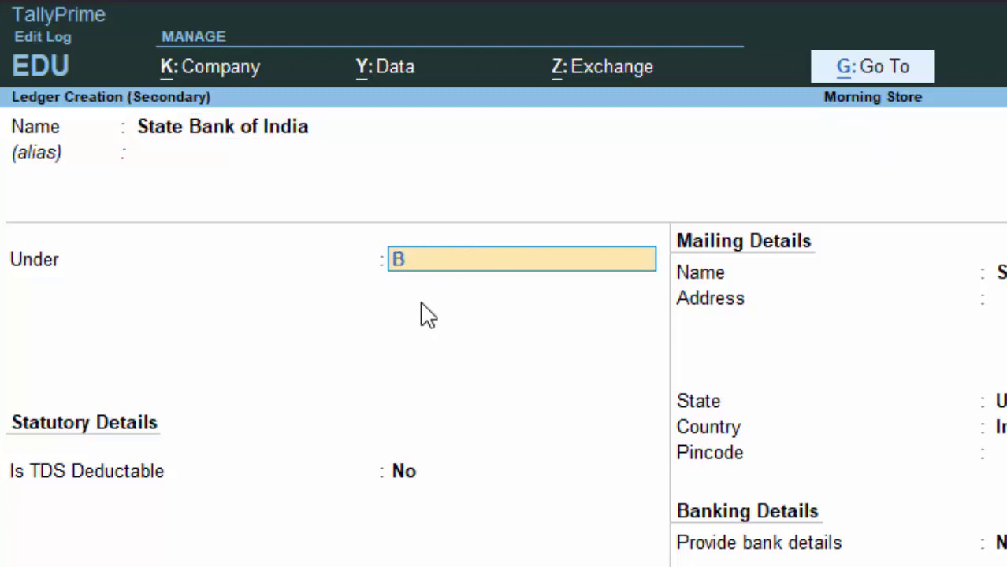
pyautogui.press('Return')
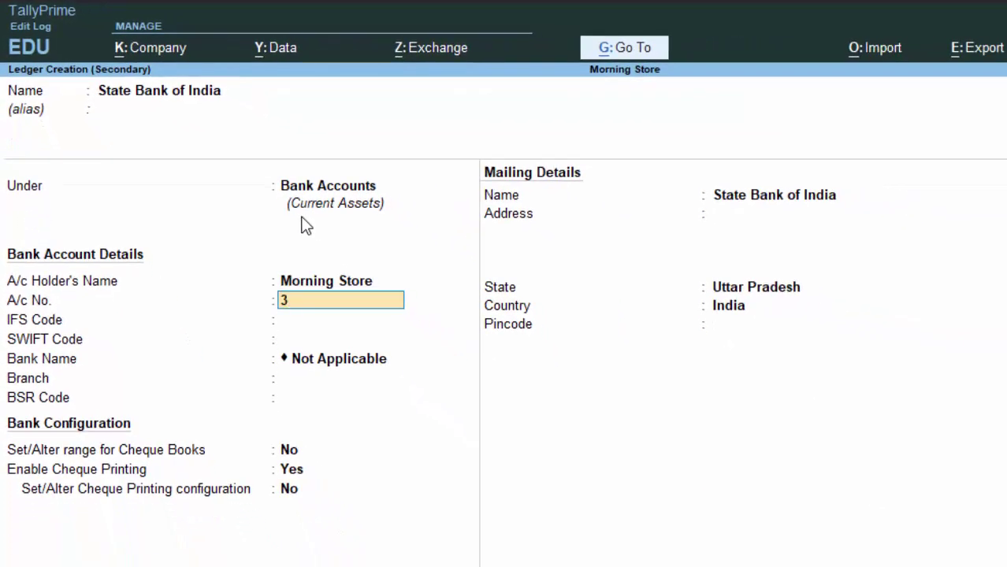
# - Enter the bank account number and branch Deoria, then accept the remaining ledger details
pyautogui.press('Return')
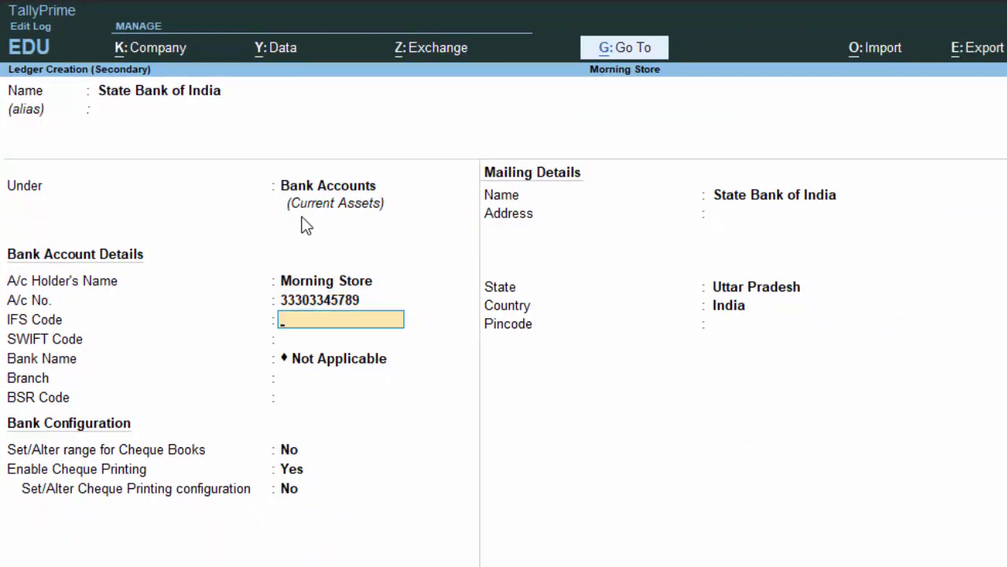
pyautogui.press('Return')
pyautogui.press('Return')
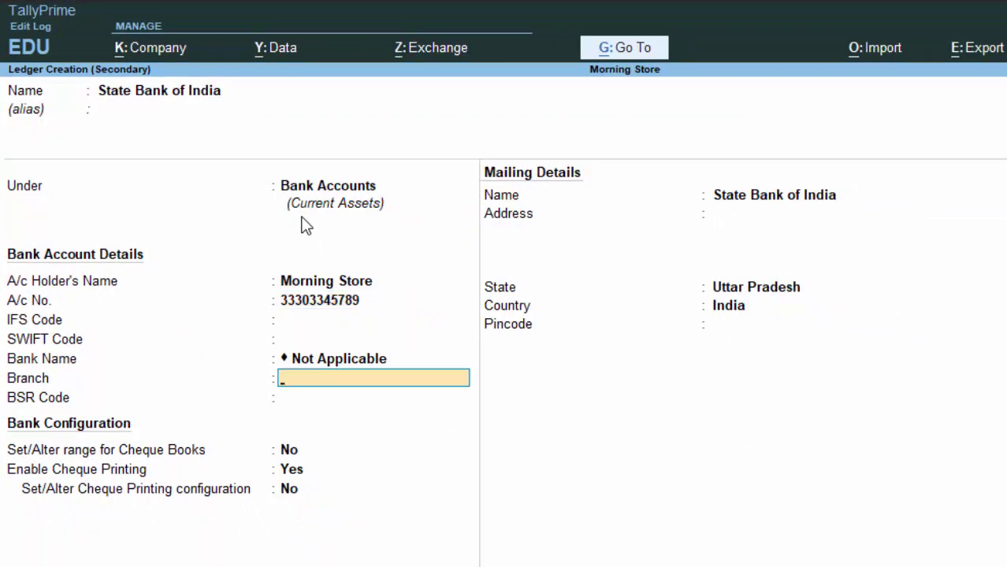
pyautogui.write('Deoria')
pyautogui.press('Return')
pyautogui.press('Return')
pyautogui.press('Return')
pyautogui.press('Return')
pyautogui.press('Return')
pyautogui.press('Return')
pyautogui.press('Return')
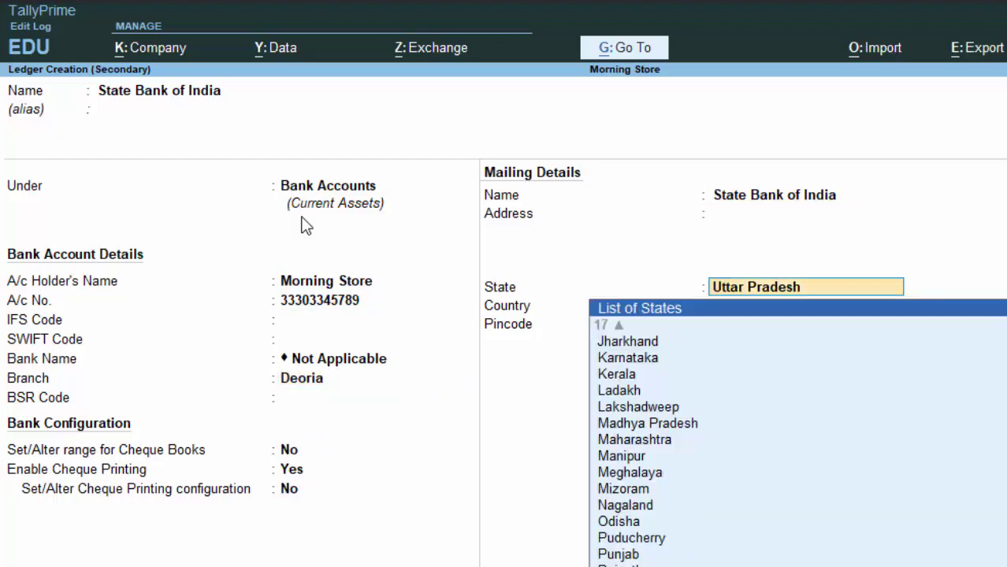
pyautogui.press('Return')
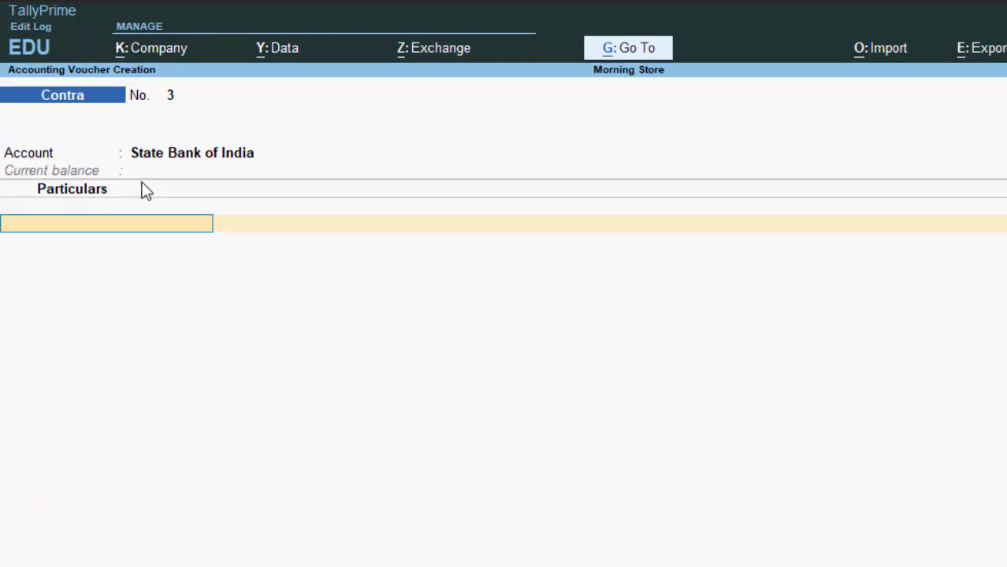
# - Enter Cash in Particulars with an amount of 5,000
pyautogui.write('C')
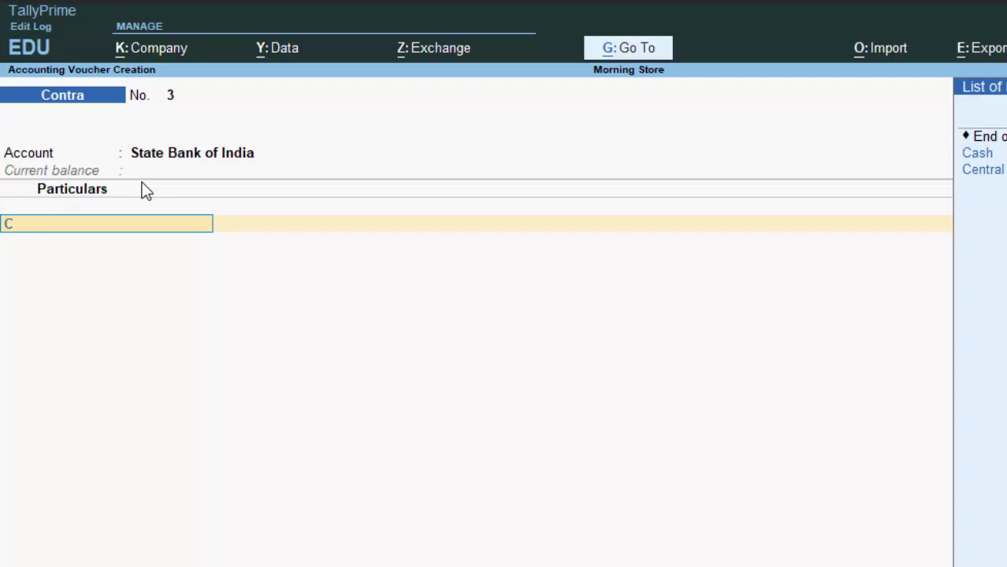
pyautogui.press('Down')
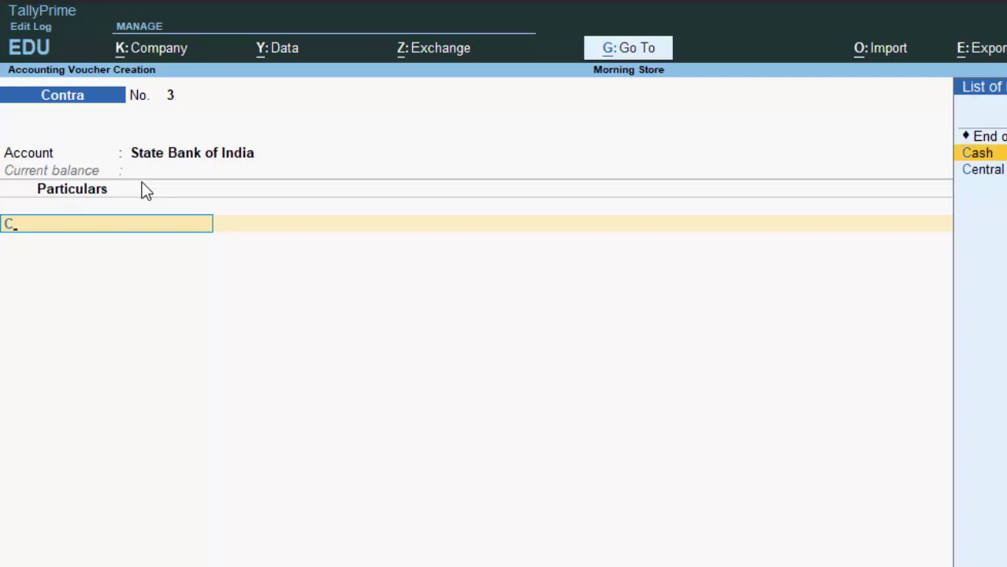
pyautogui.press('Return')
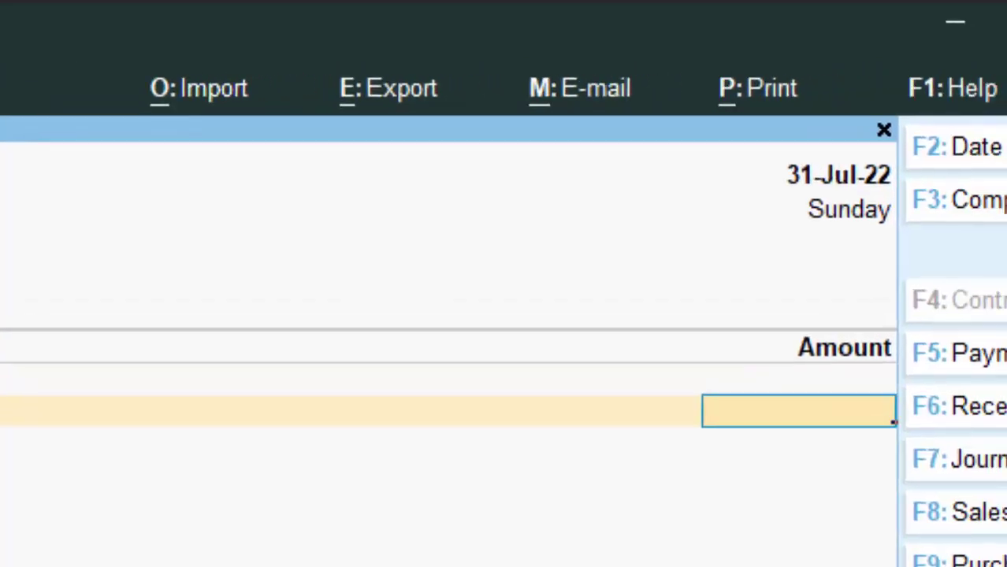
pyautogui.write('5000')
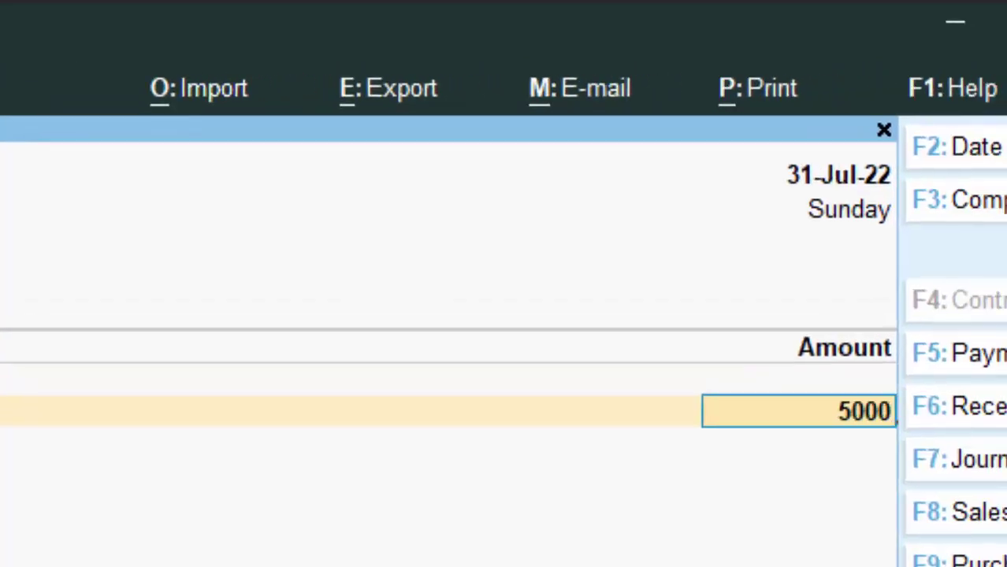
pyautogui.press('Return')
# - Record the 5,000 cash deposit as ten 500 notes in the denomination details
pyautogui.press('Return')
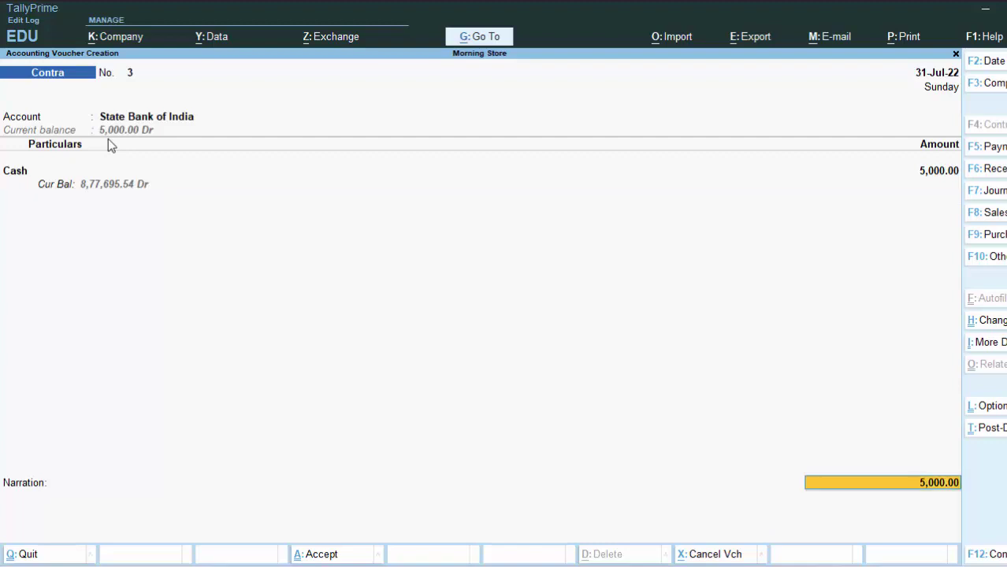
pyautogui.press('Return')
pyautogui.press('Return')
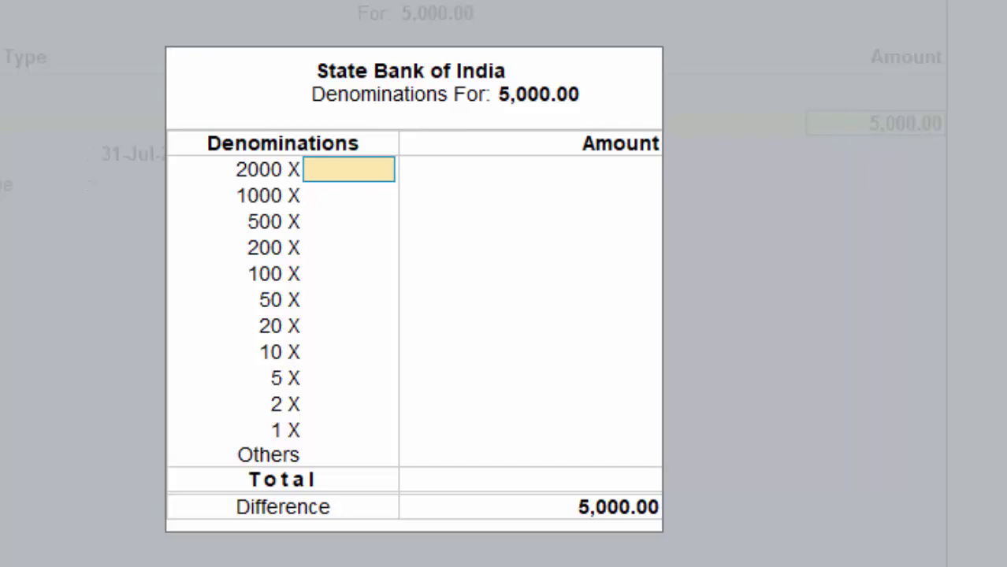
pyautogui.press('Return')
pyautogui.press('Return')
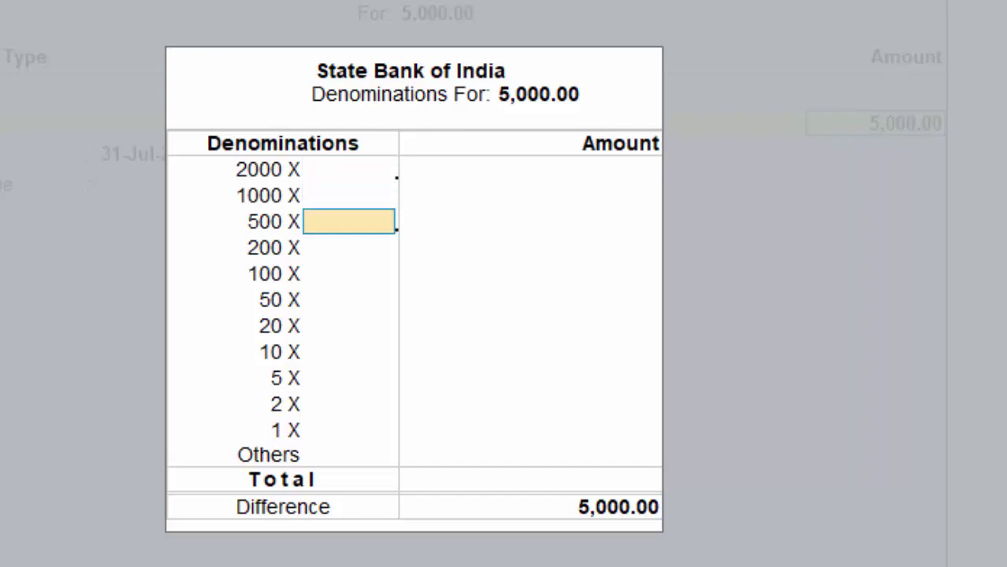
pyautogui.write('10')
pyautogui.press('Return')
pyautogui.press('Return')
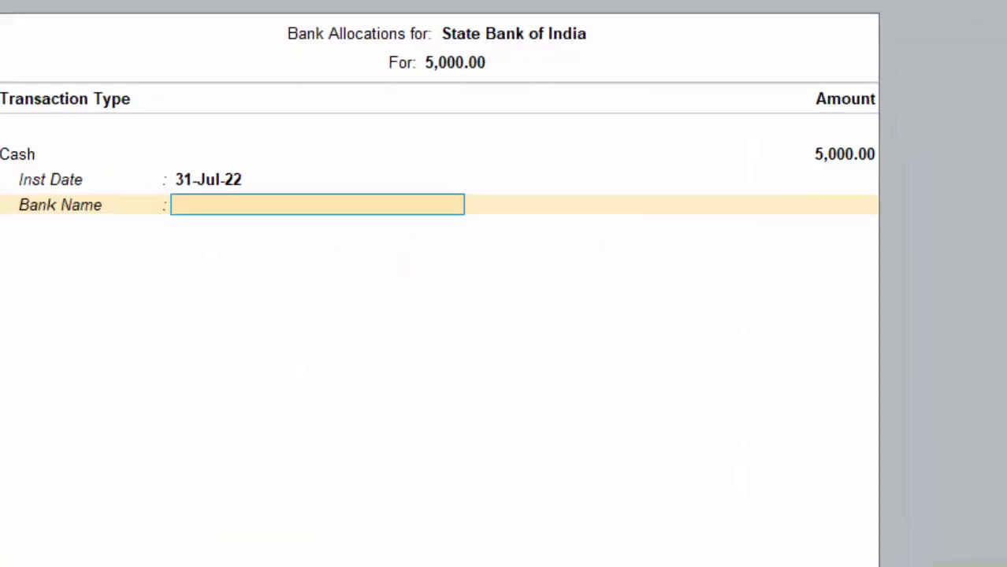
pyautogui.press('Return')
pyautogui.press('Return')
pyautogui.press('Return')
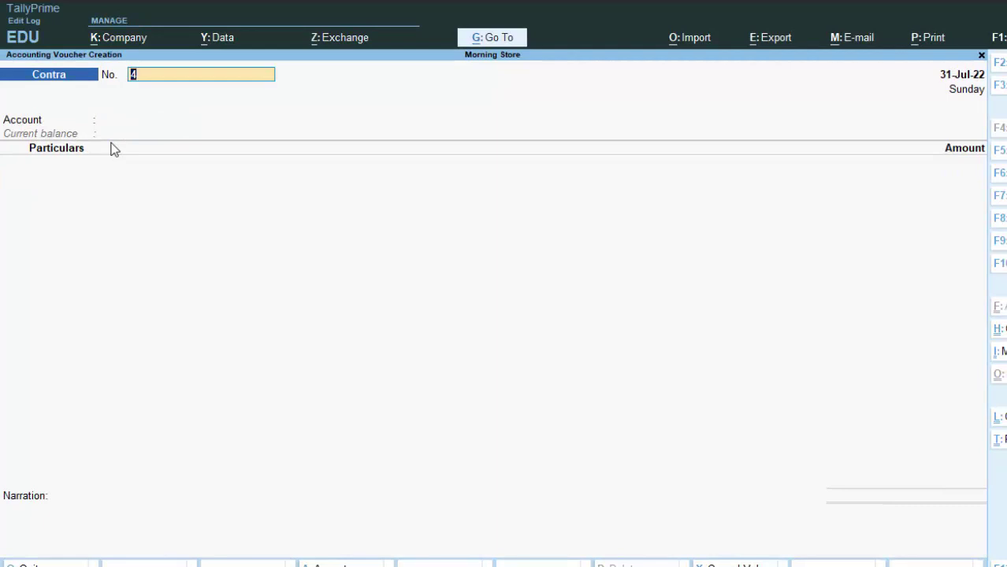
# - Fill Contra voucher 4 with Account Cash and State Bank of India for 2,000, accepting the bank allocation
pyautogui.press('Return')
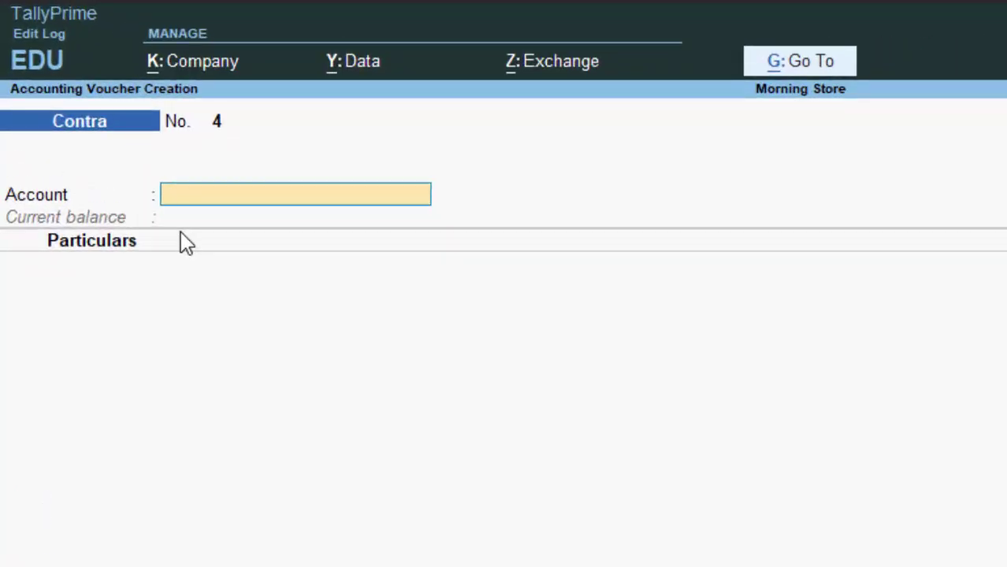
pyautogui.write('C')
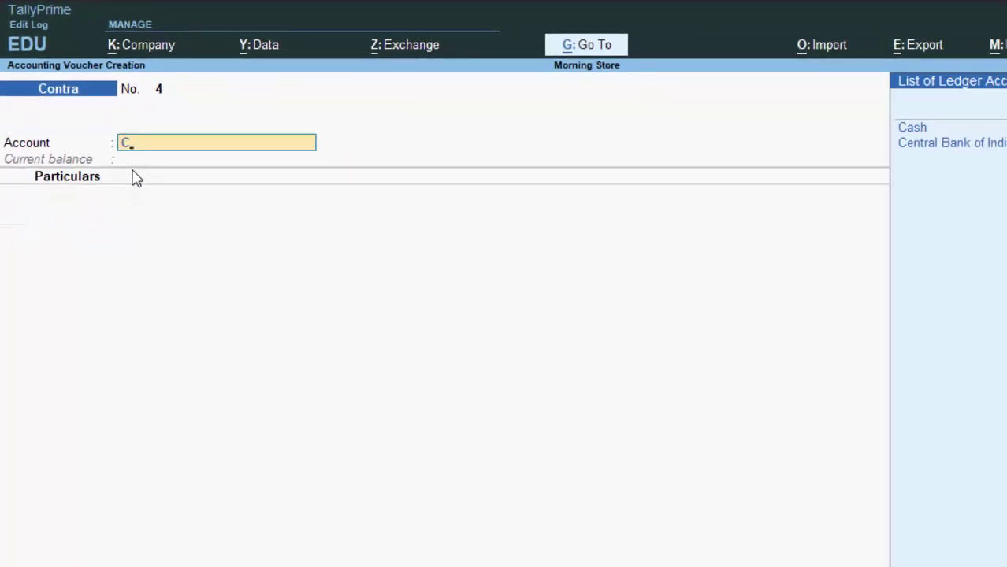
pyautogui.press('Return')
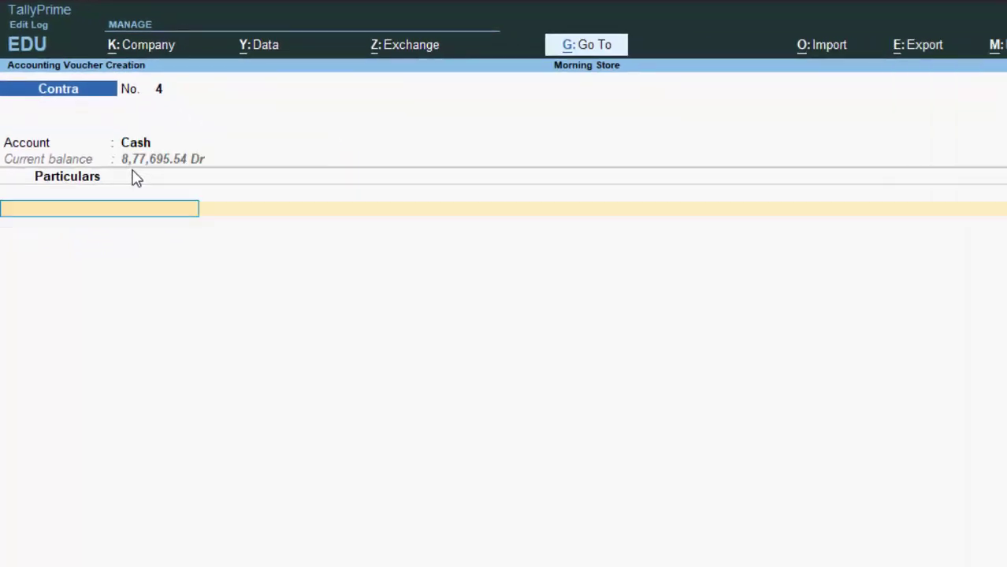
pyautogui.write('S')
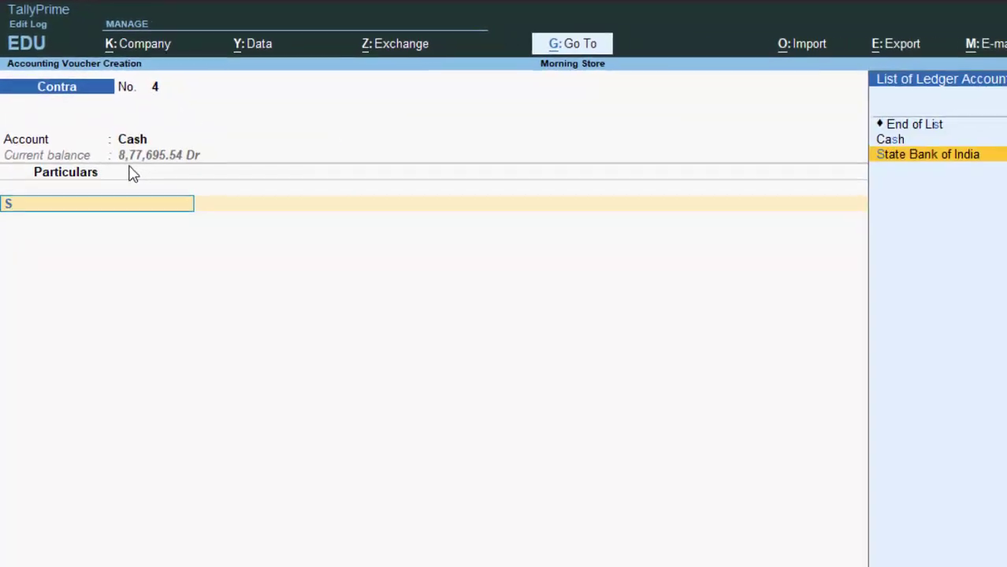
pyautogui.press('Return')
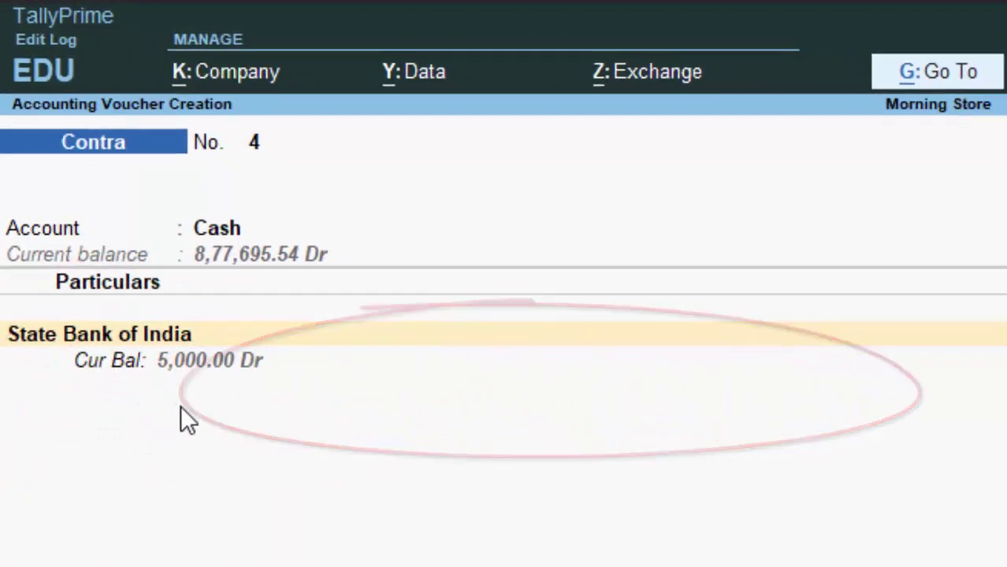
pyautogui.write('2')
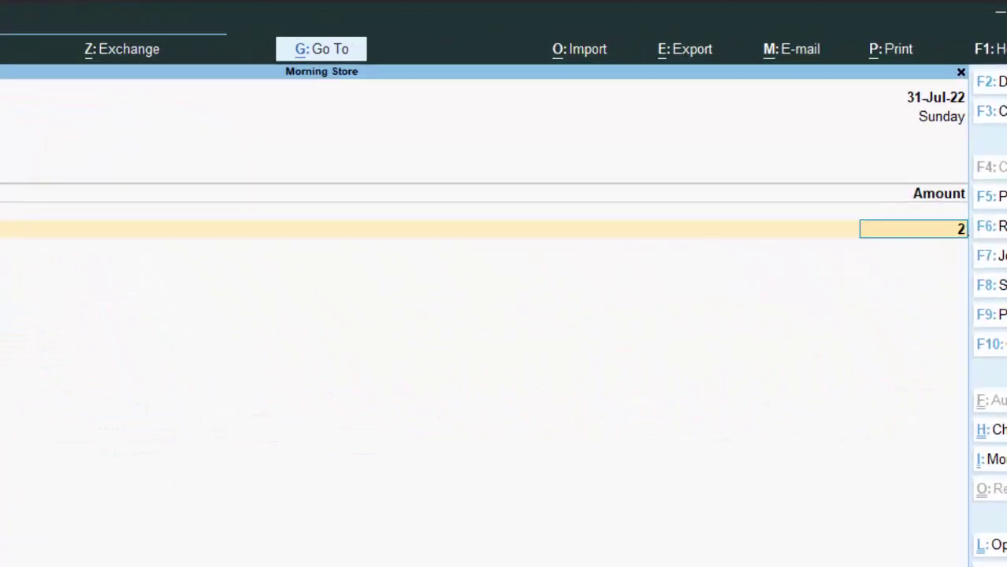
pyautogui.write('000')
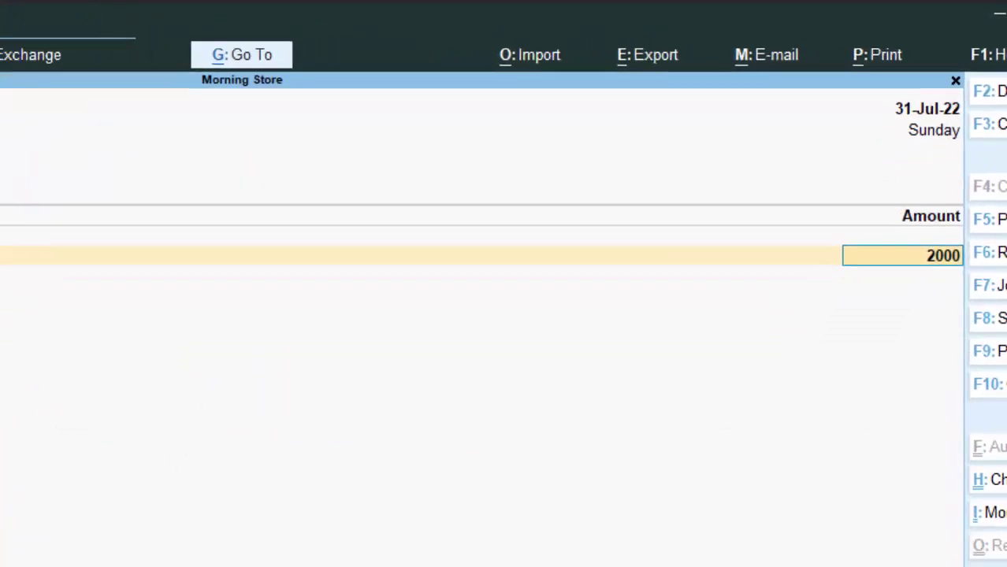
pyautogui.press('Return')
pyautogui.press('Return')
pyautogui.press('Return')
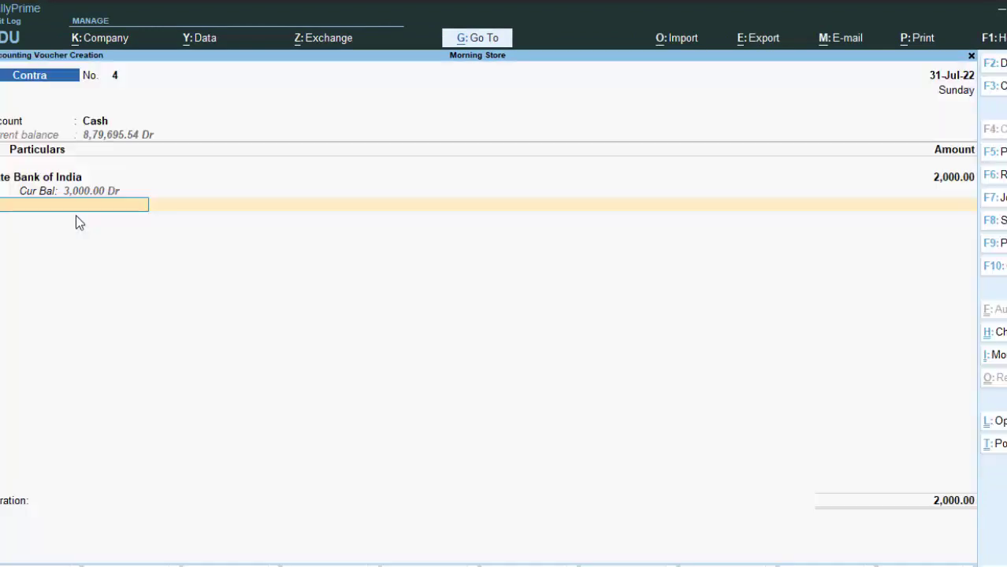
pyautogui.press('Return')
pyautogui.press('Return')
pyautogui.press('Return')
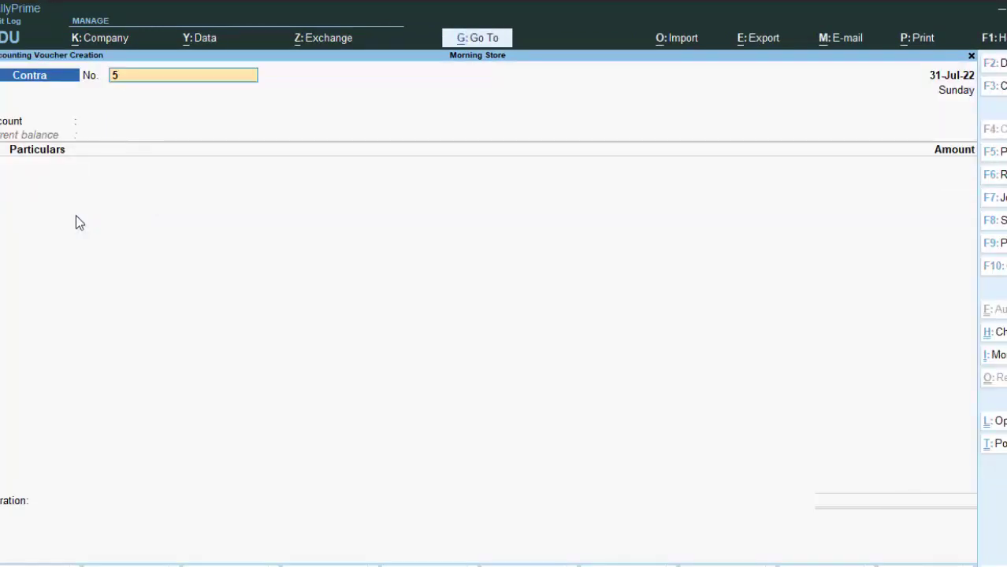